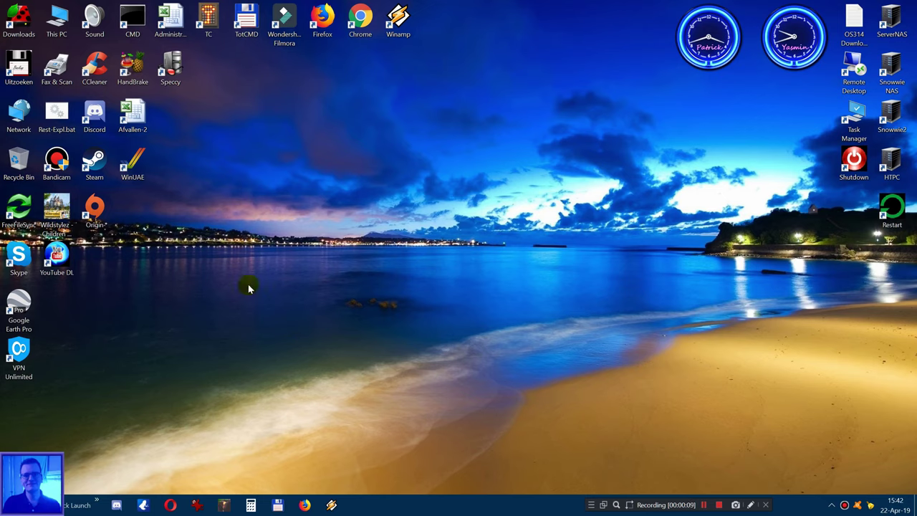
# Step: Glance at the drives in This PC, then launch regedit from a Start search for 'reg'
pyautogui.doubleClick(58, 25)
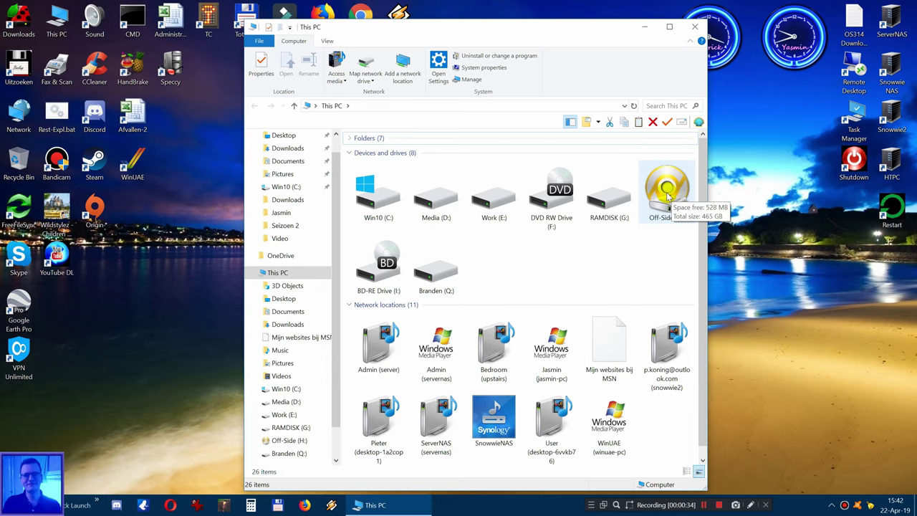
pyautogui.click(684, 29)
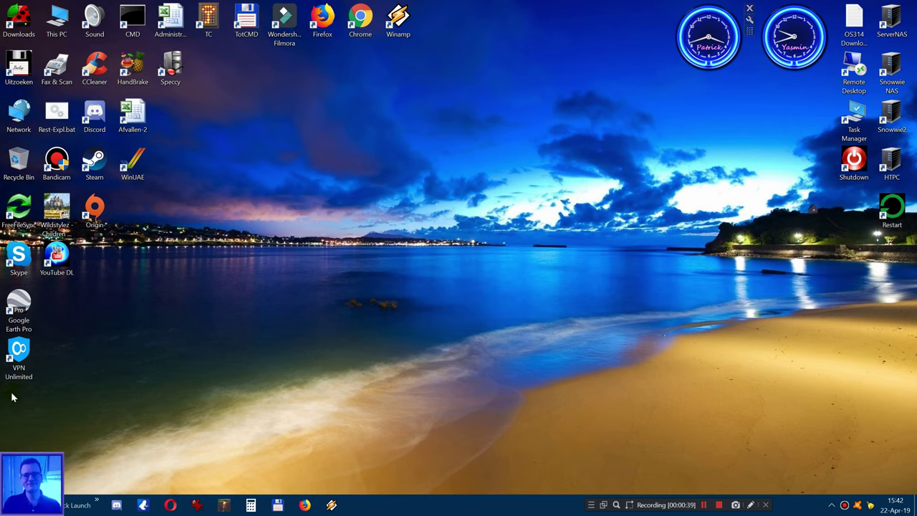
pyautogui.press('super')
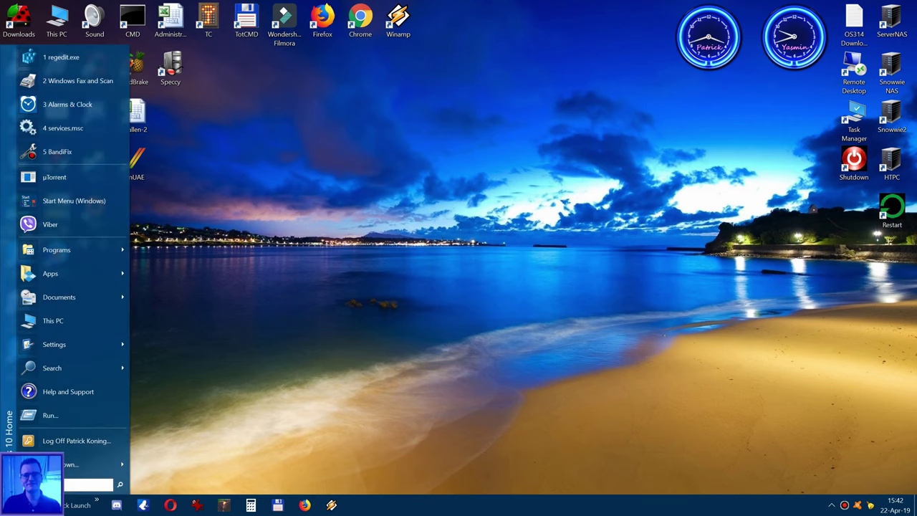
pyautogui.write('reg')
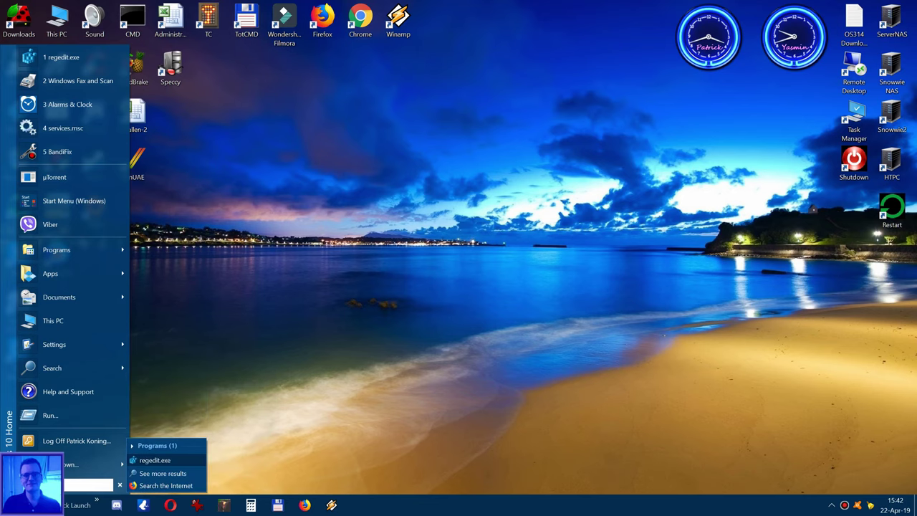
pyautogui.press('Return')
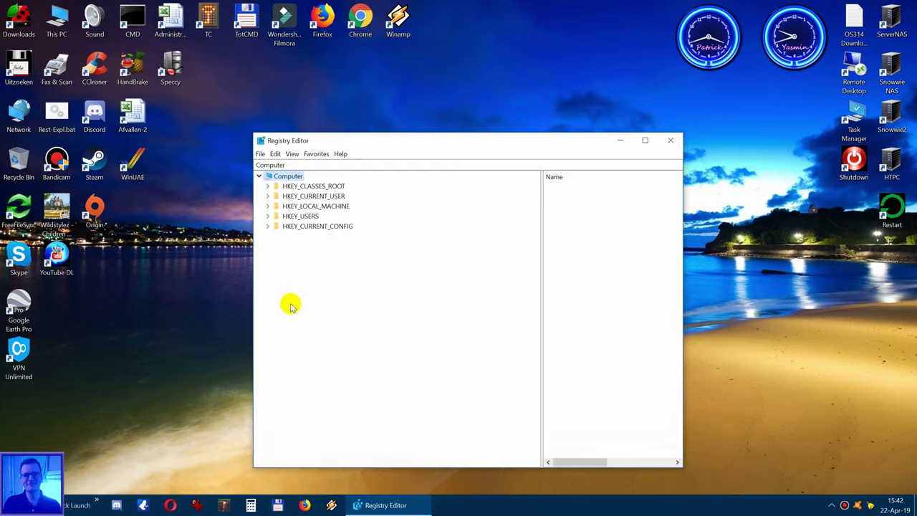
# Step: Expand HKEY_LOCAL_MACHINE, SOFTWARE and Microsoft in the registry tree
pyautogui.doubleClick(325, 206)
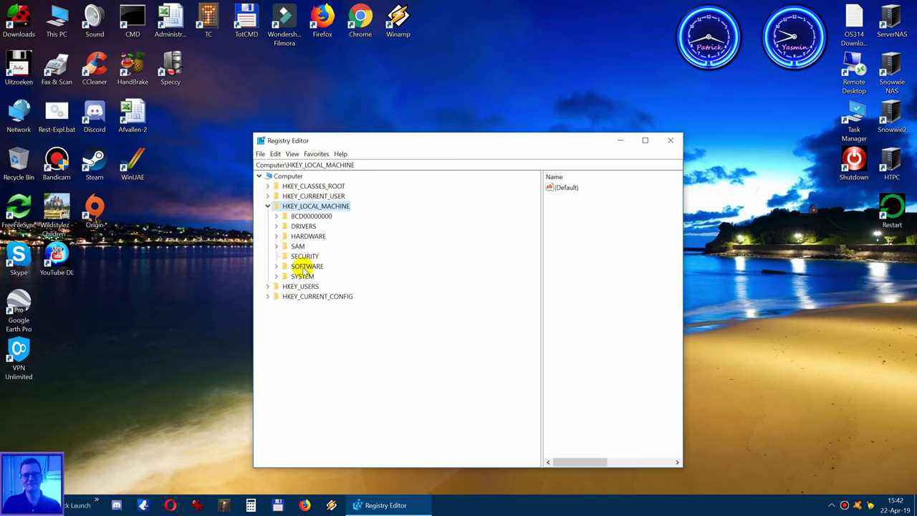
pyautogui.doubleClick(306, 266)
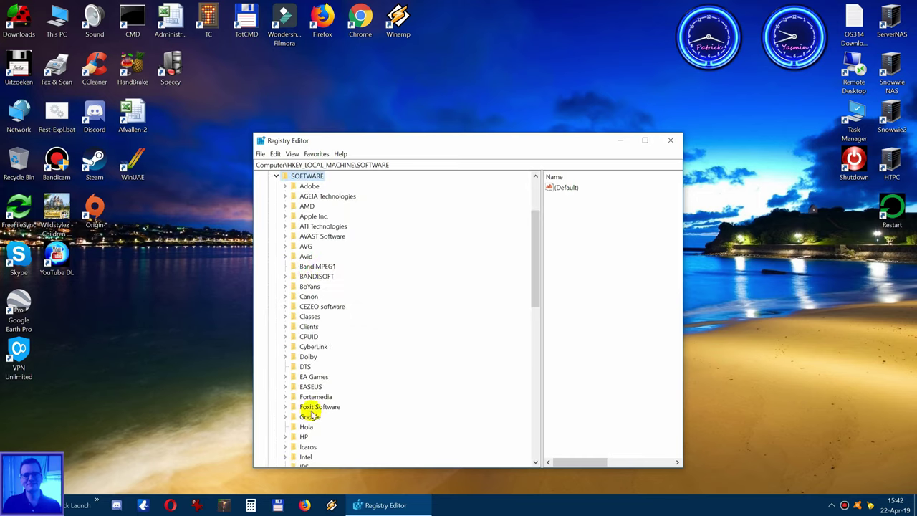
pyautogui.scroll(-3, 312, 414)
pyautogui.scroll(-2, 313, 412)
pyautogui.click(313, 398)
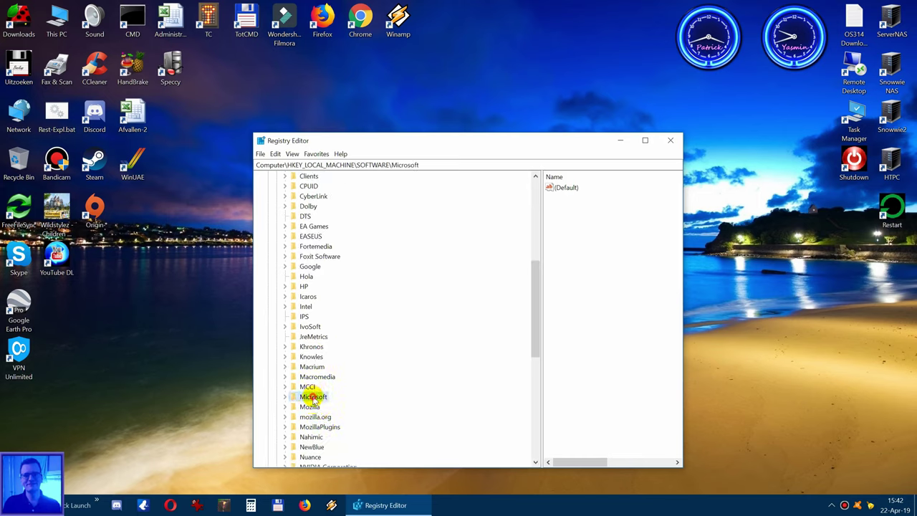
pyautogui.doubleClick(313, 398)
# Step: Expand Windows, CurrentVersion, Explorer and DriveIcons to reveal drive subkeys D, E, H, I and J
pyautogui.scroll(-3, 405, 351)
pyautogui.scroll(-4, 405, 351)
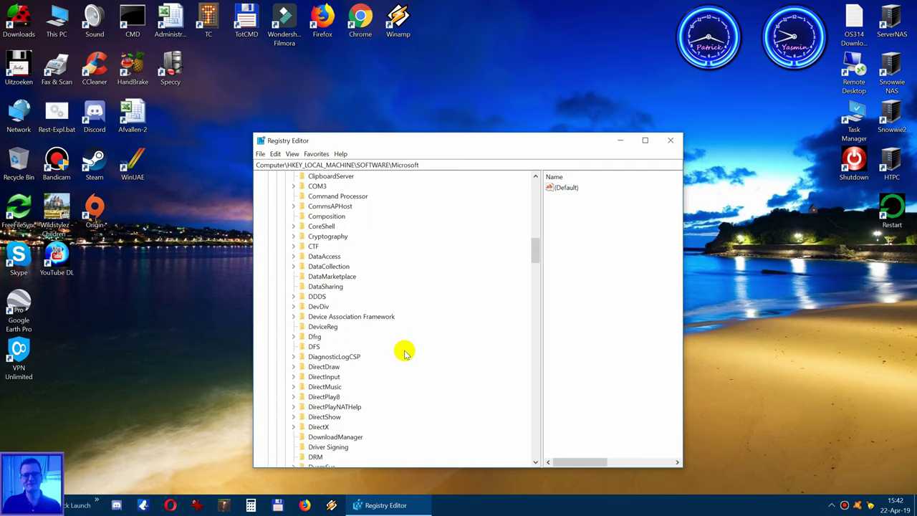
pyautogui.scroll(-5, 401, 354)
pyautogui.scroll(-5, 392, 358)
pyautogui.scroll(-5, 391, 361)
pyautogui.scroll(-5, 392, 363)
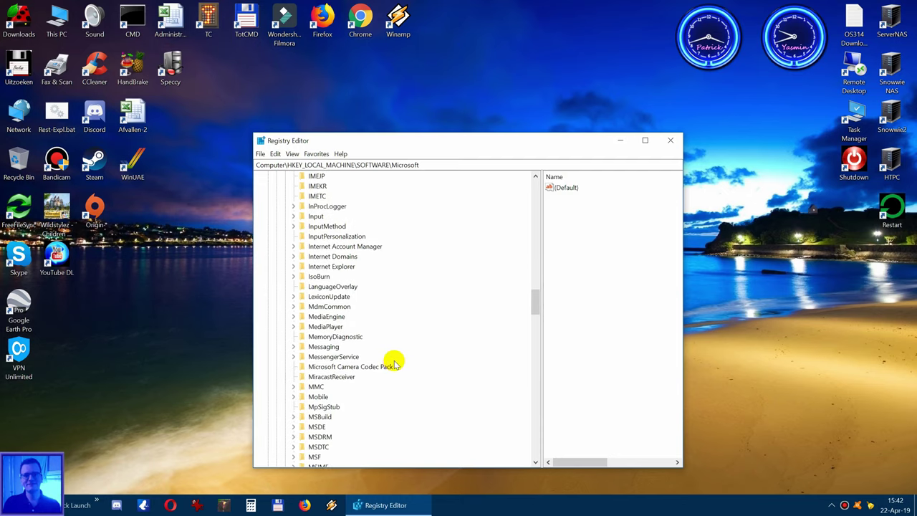
pyautogui.scroll(-5, 391, 362)
pyautogui.scroll(-5, 385, 362)
pyautogui.scroll(-5, 371, 376)
pyautogui.scroll(-5, 355, 399)
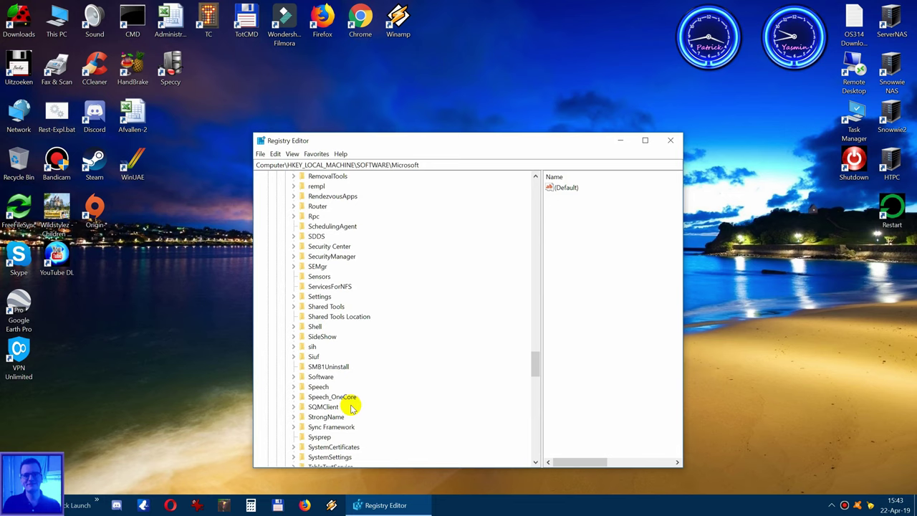
pyautogui.scroll(-7, 355, 401)
pyautogui.scroll(-6, 359, 396)
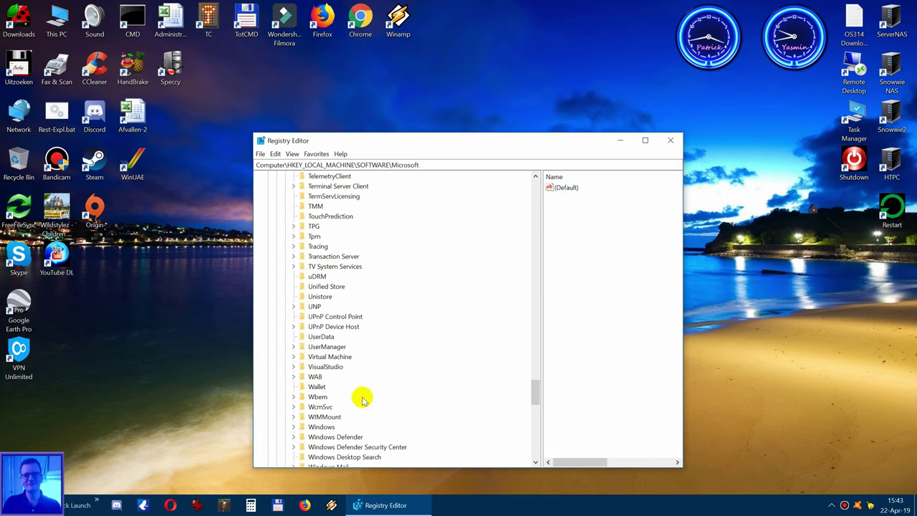
pyautogui.doubleClick(315, 428)
pyautogui.scroll(-2, 391, 405)
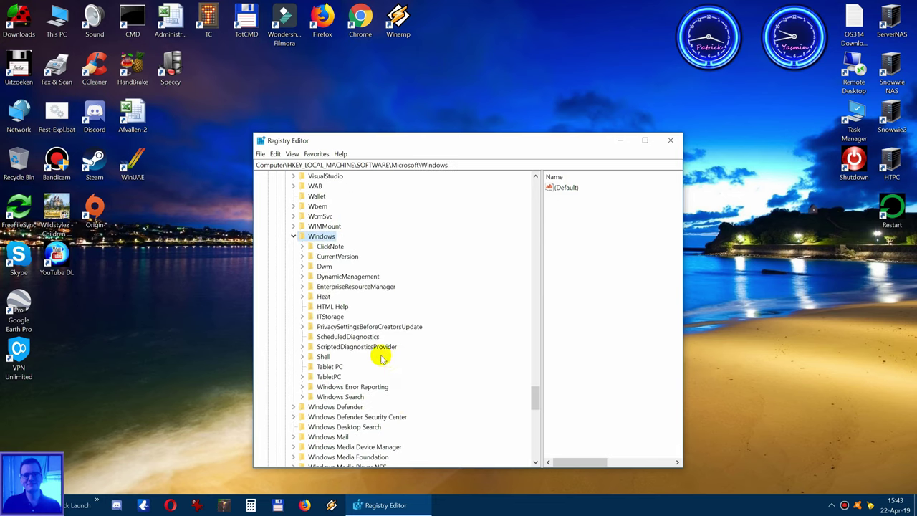
pyautogui.doubleClick(336, 256)
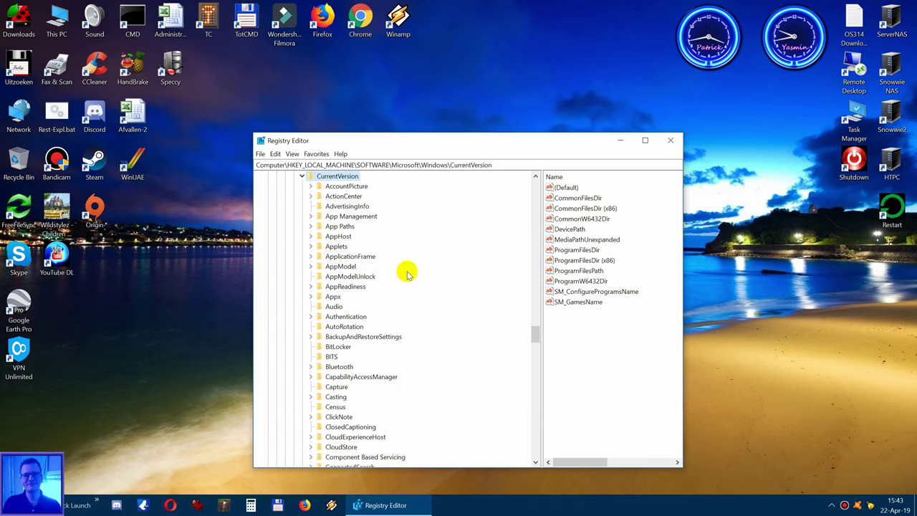
pyautogui.scroll(-2, 395, 258)
pyautogui.scroll(-5, 384, 240)
pyautogui.scroll(-4, 379, 286)
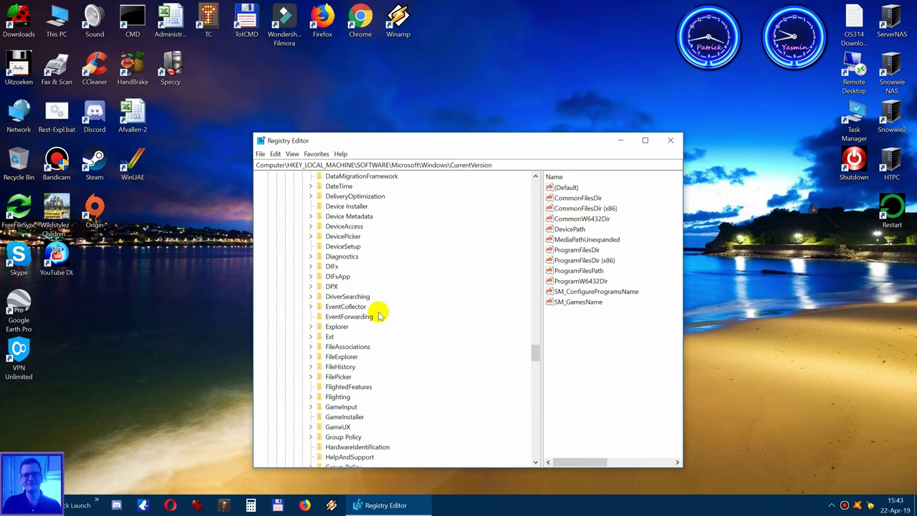
pyautogui.doubleClick(337, 328)
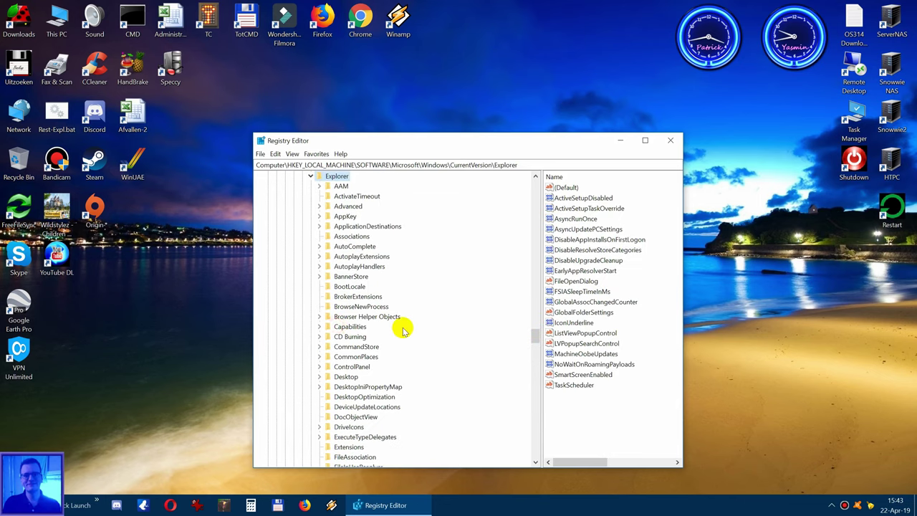
pyautogui.scroll(-2, 440, 315)
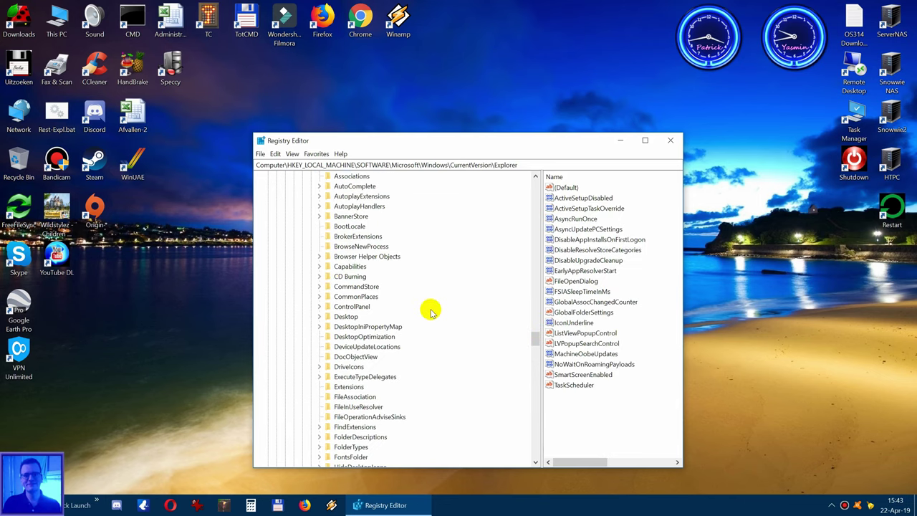
pyautogui.scroll(-1, 428, 311)
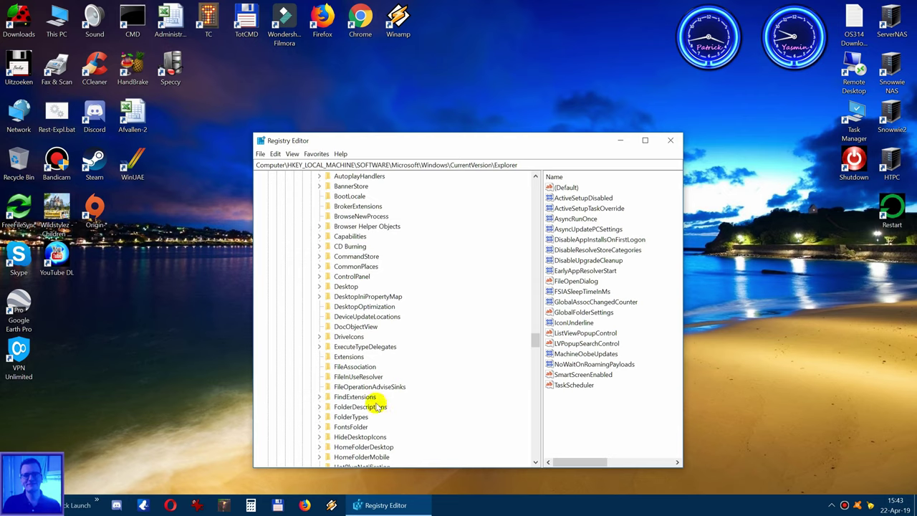
pyautogui.doubleClick(349, 337)
pyautogui.scroll(-2, 444, 343)
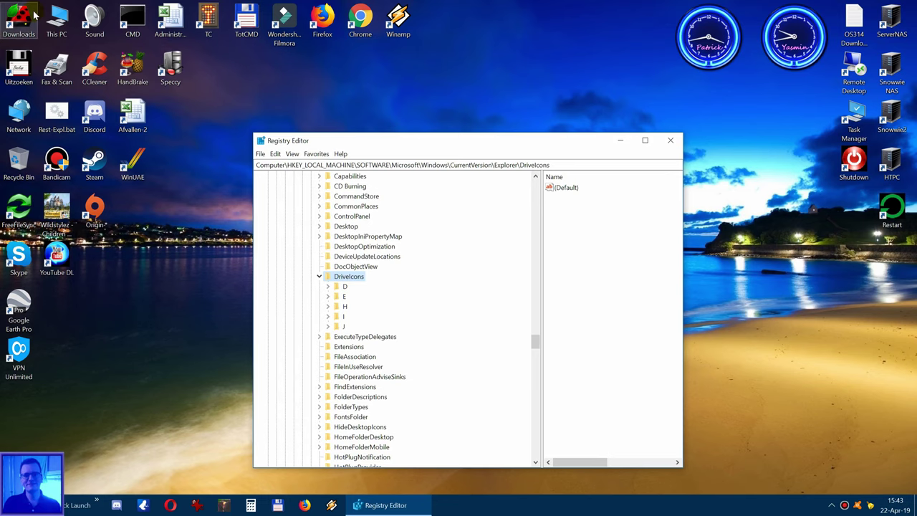
# Step: Open This PC to check the drive icons, then minimize it back to the registry
pyautogui.doubleClick(58, 18)
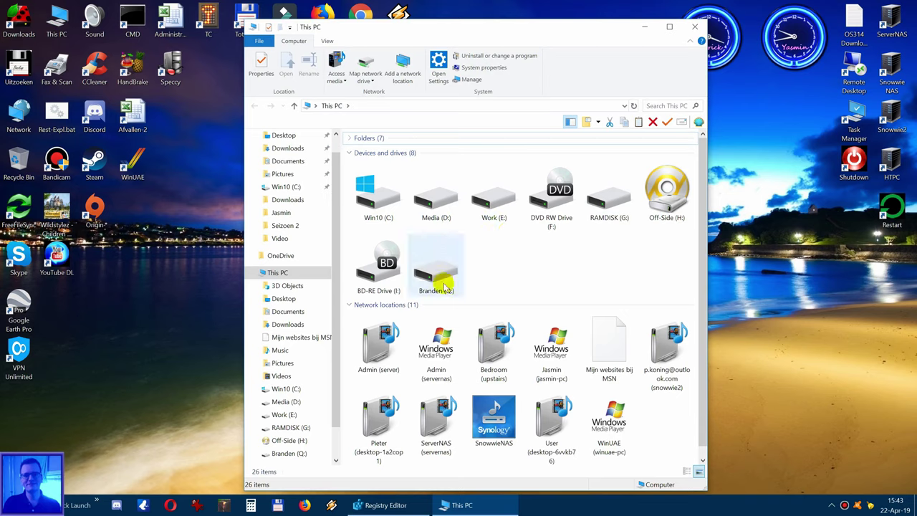
pyautogui.click(644, 27)
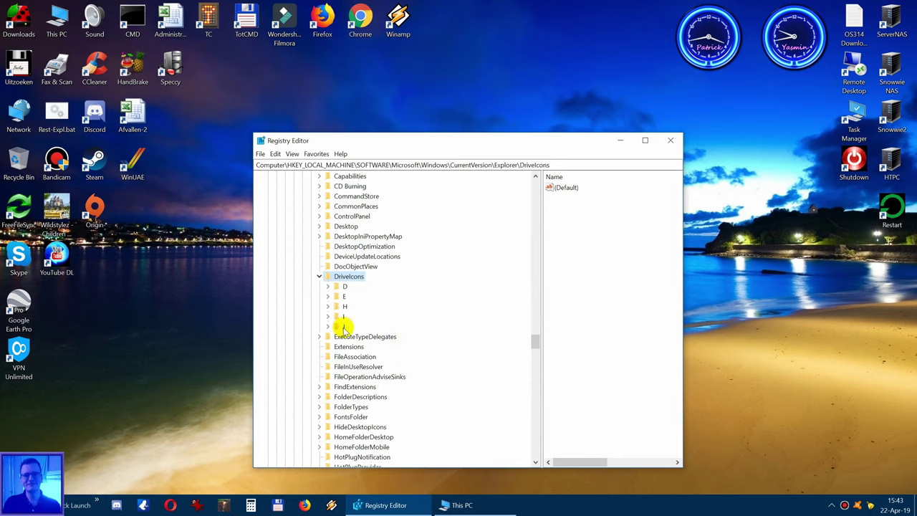
pyautogui.click(462, 505)
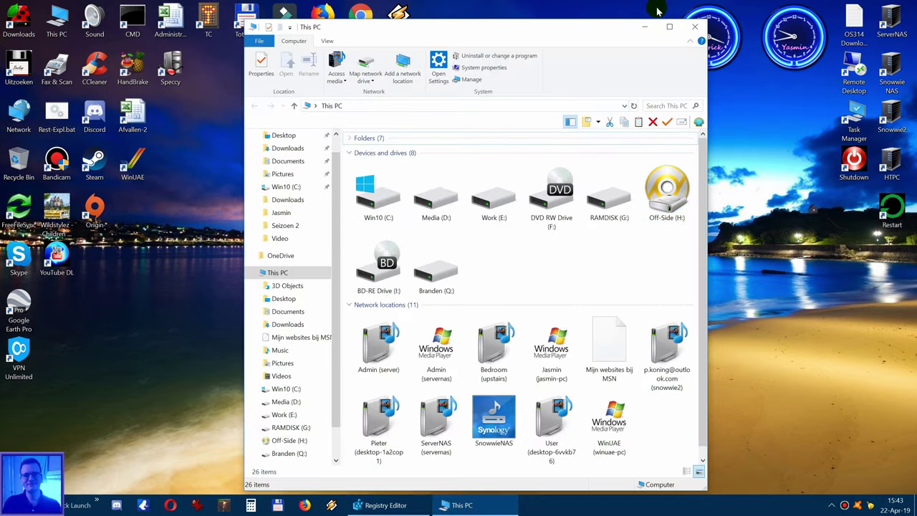
pyautogui.click(645, 26)
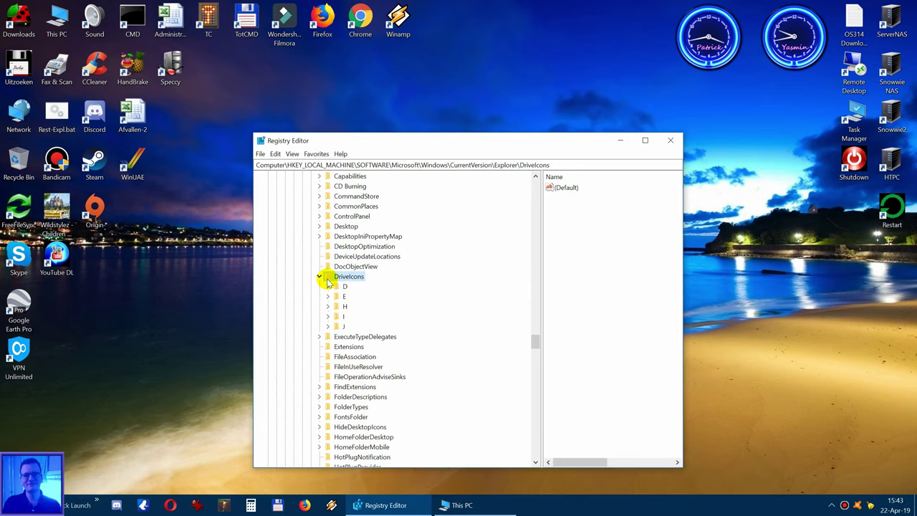
# Step: Browse the DriveIcons drive-letter keys J, H and neighbours, then reopen This PC
pyautogui.click(328, 327)
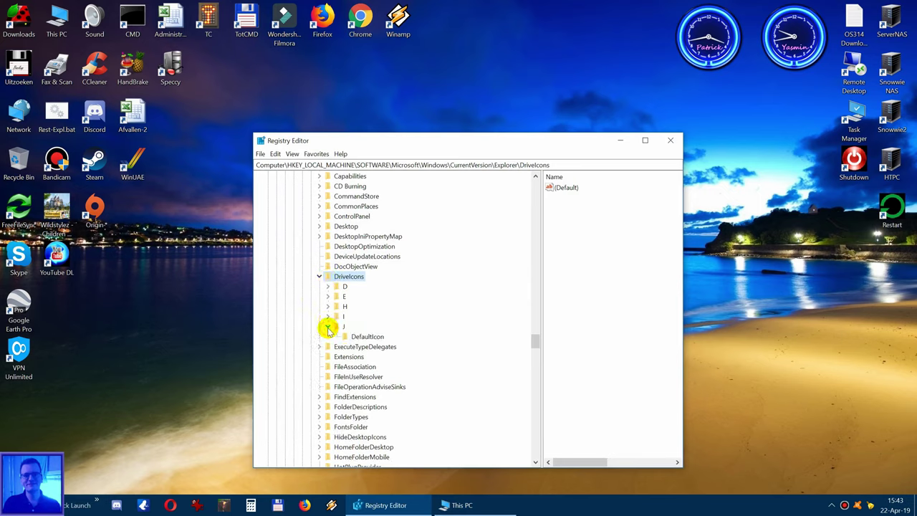
pyautogui.click(328, 327)
pyautogui.click(345, 307)
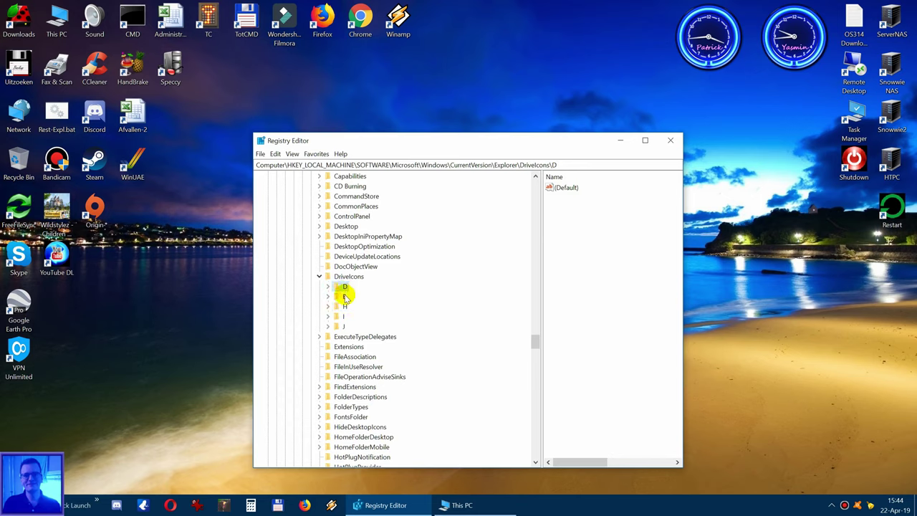
pyautogui.click(345, 297)
pyautogui.click(344, 316)
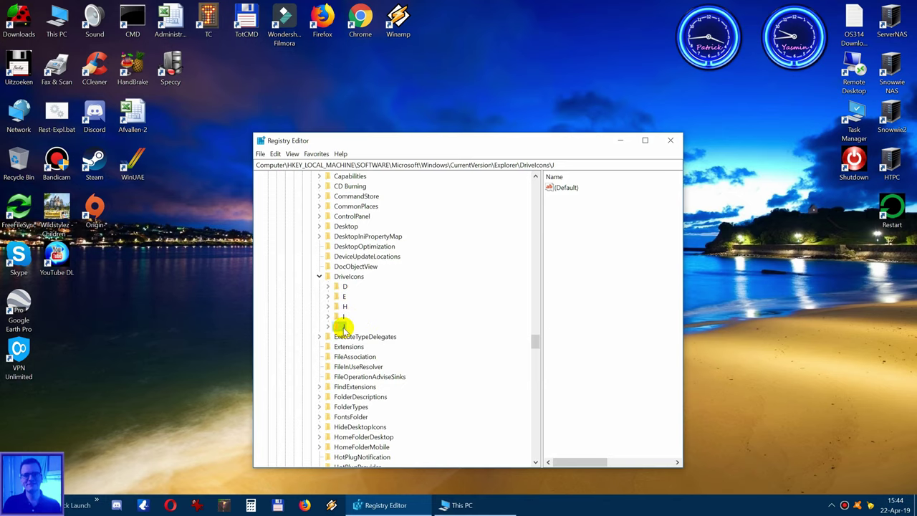
pyautogui.doubleClick(48, 39)
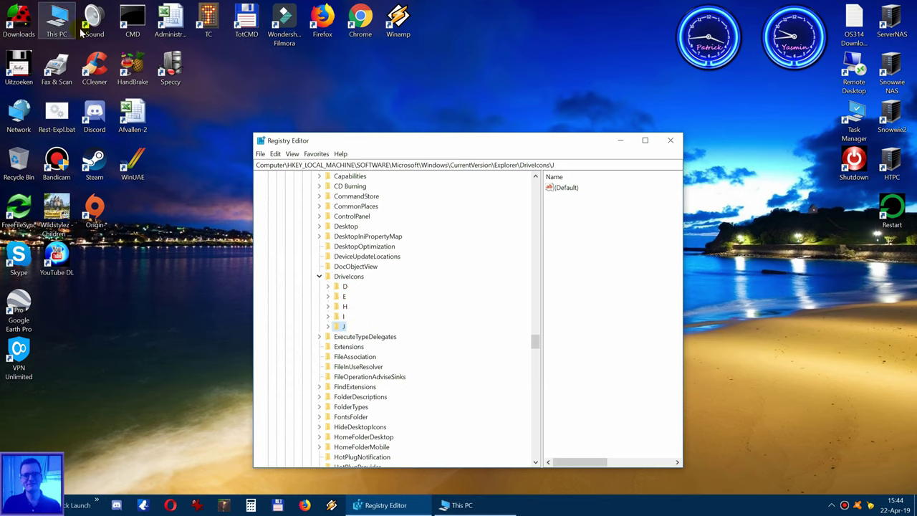
# Step: Move This PC right, select Media (D:) and Work (E:), and drag Registry Editor upper-left
pyautogui.moveTo(415, 29); pyautogui.dragTo(607, 61)
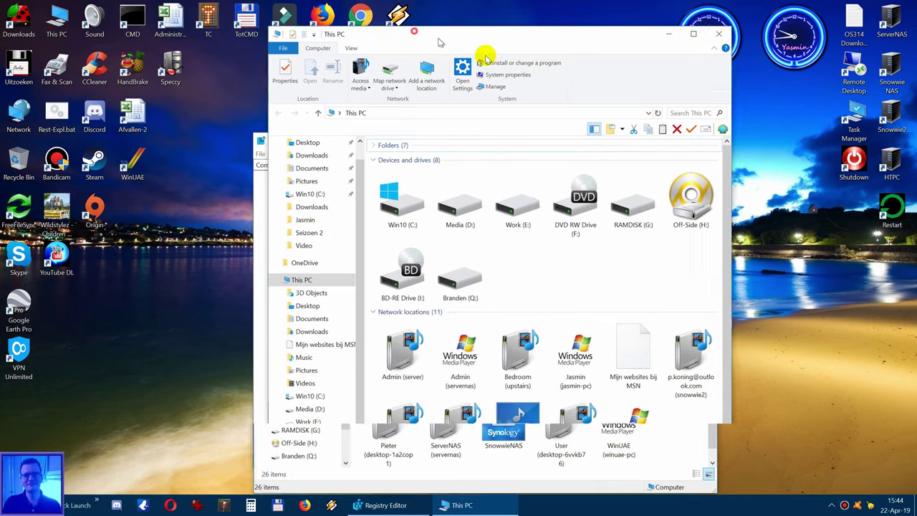
pyautogui.click(630, 239)
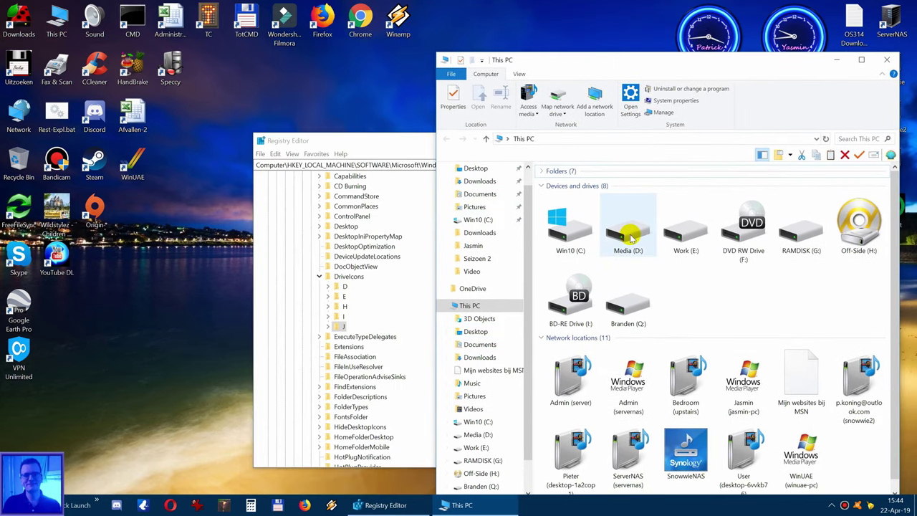
pyautogui.click(685, 242)
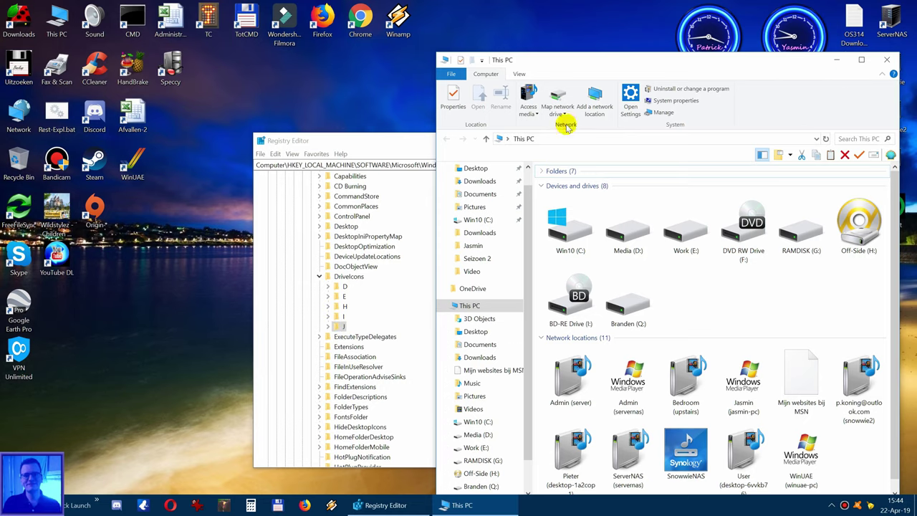
pyautogui.moveTo(369, 143); pyautogui.dragTo(180, 84)
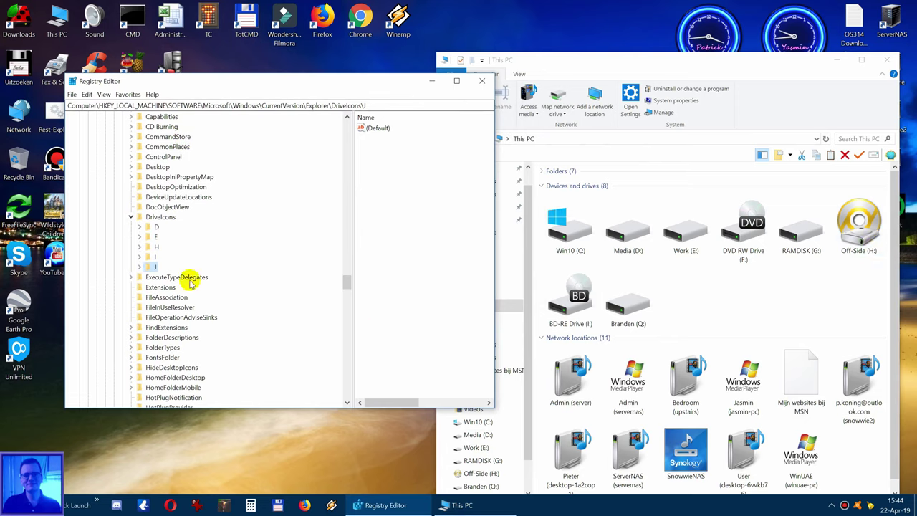
# Step: Empty drive H's DefaultIcon (Default) value, removing the PowerISO PWRISOVM.EXE path, then collapse H
pyautogui.doubleClick(149, 247)
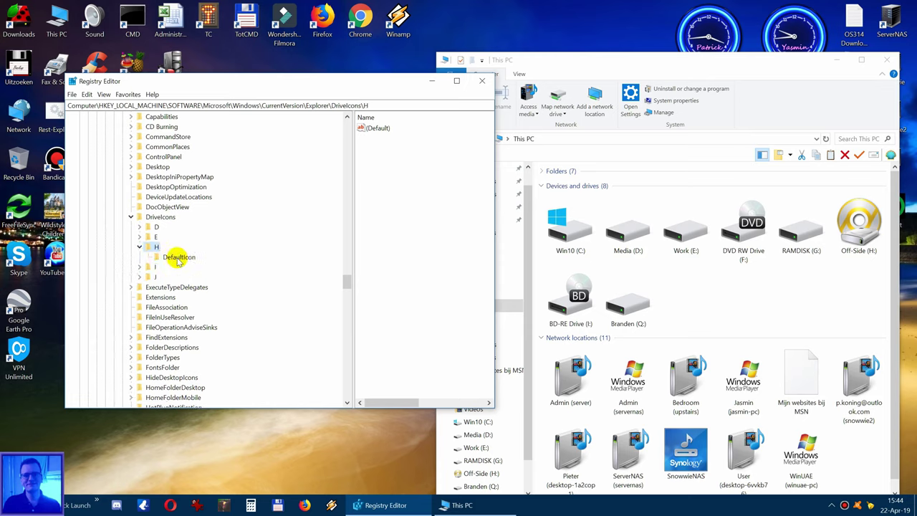
pyautogui.click(177, 258)
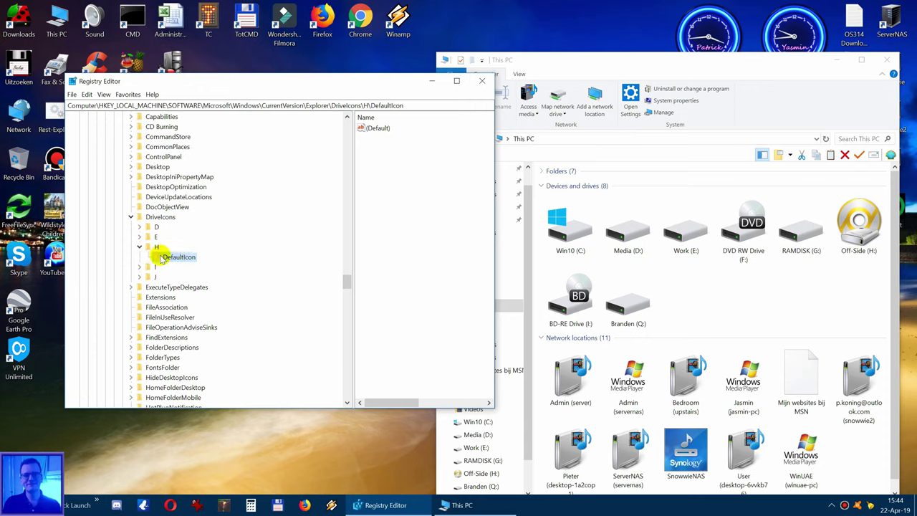
pyautogui.click(382, 126)
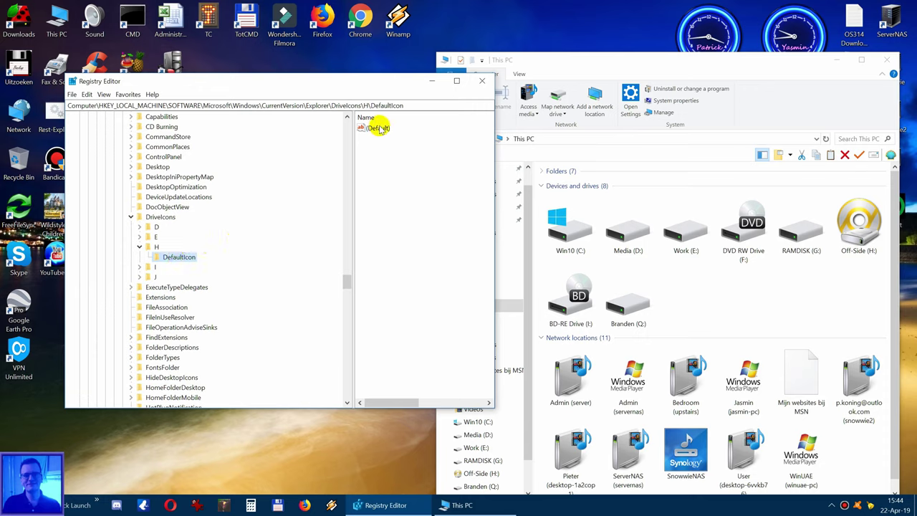
pyautogui.doubleClick(380, 129)
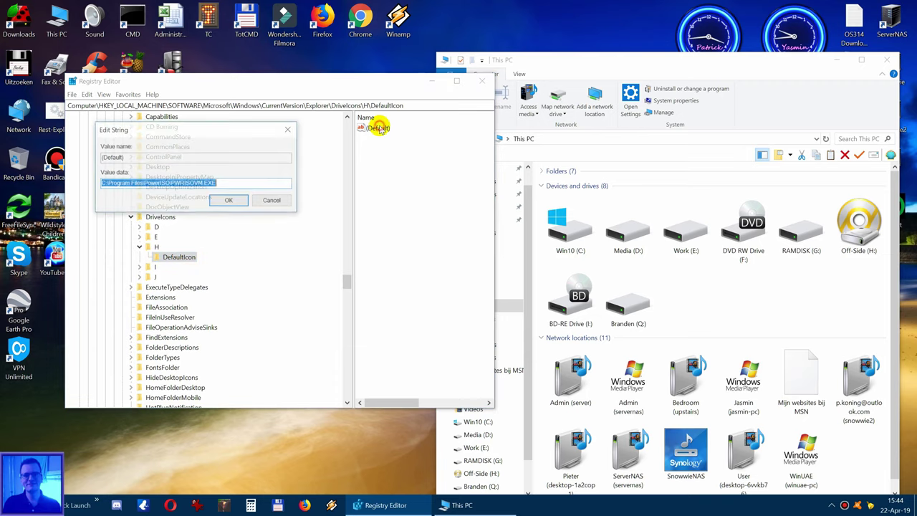
pyautogui.moveTo(189, 126); pyautogui.dragTo(273, 157)
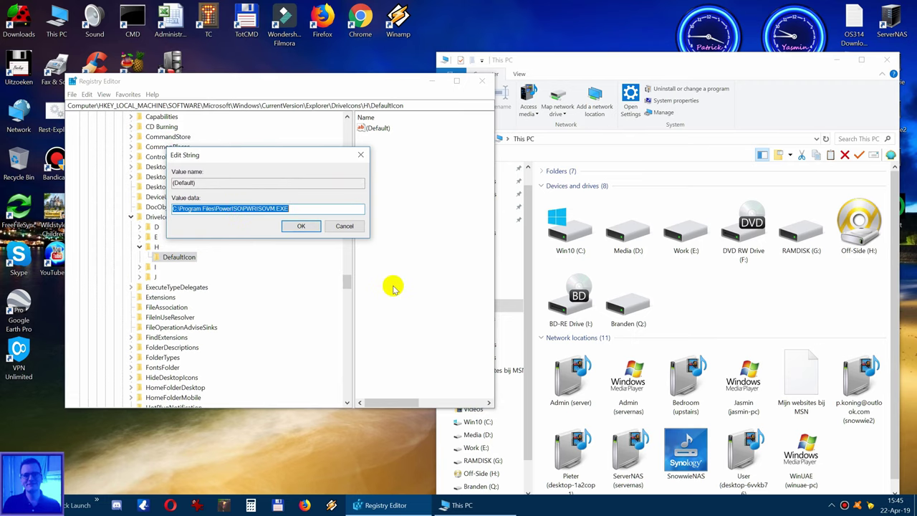
pyautogui.press('BackSpace')
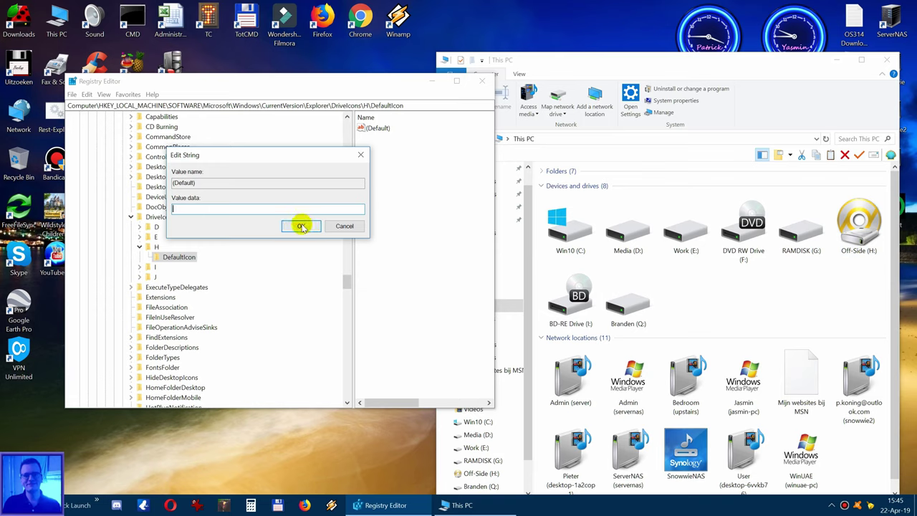
pyautogui.click(301, 226)
pyautogui.click(139, 246)
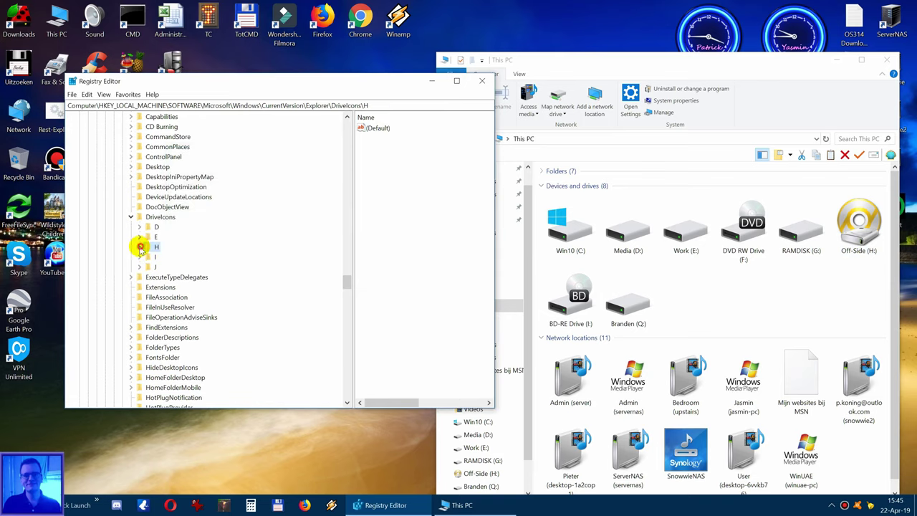
# Step: Exit Registry Editor and reopen This PC, where Off-Side (H:) shows a standard drive icon
pyautogui.click(72, 94)
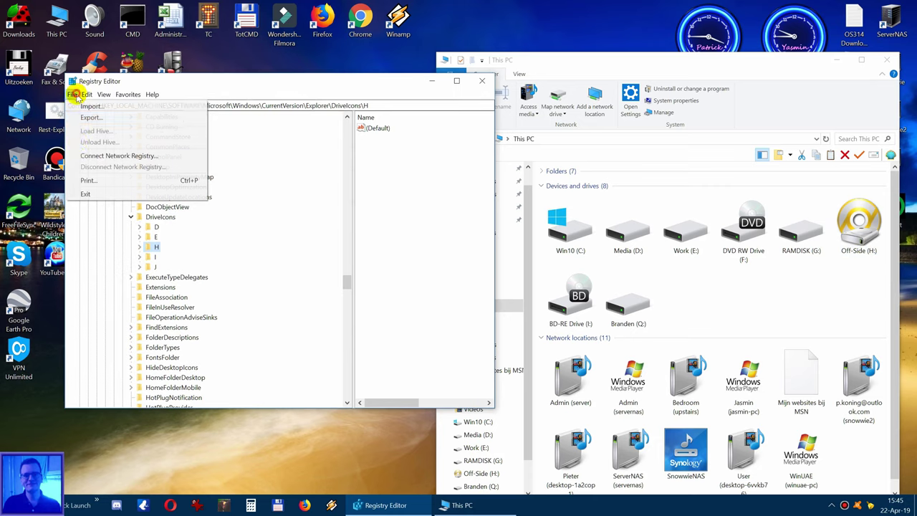
pyautogui.click(85, 193)
pyautogui.click(887, 59)
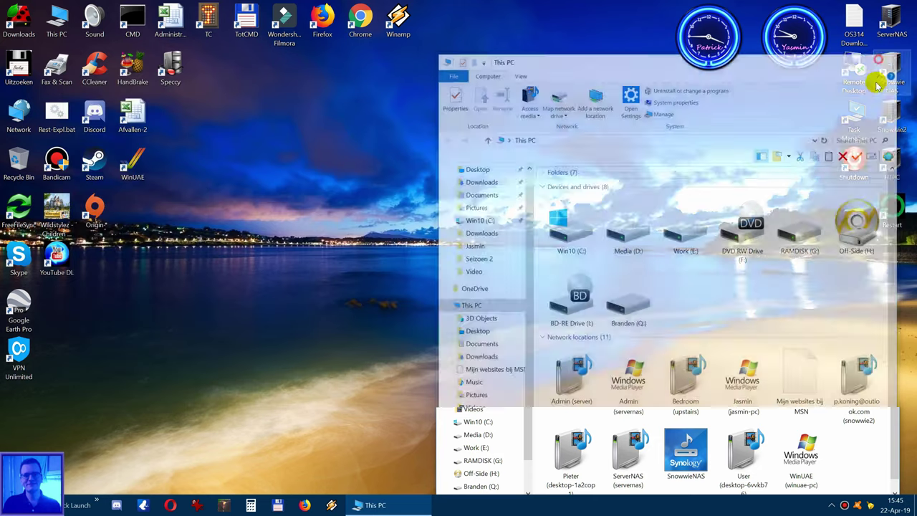
pyautogui.doubleClick(58, 22)
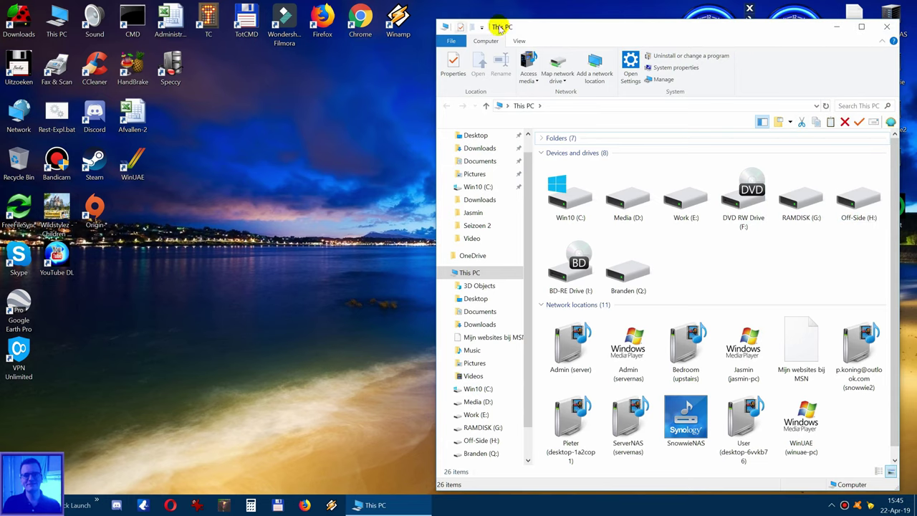
pyautogui.moveTo(502, 28)
pyautogui.mouseDown()
pyautogui.moveTo(445, 33)
pyautogui.moveTo(198, 116)
pyautogui.moveTo(280, 148)
pyautogui.moveTo(237, 155)
pyautogui.mouseUp()
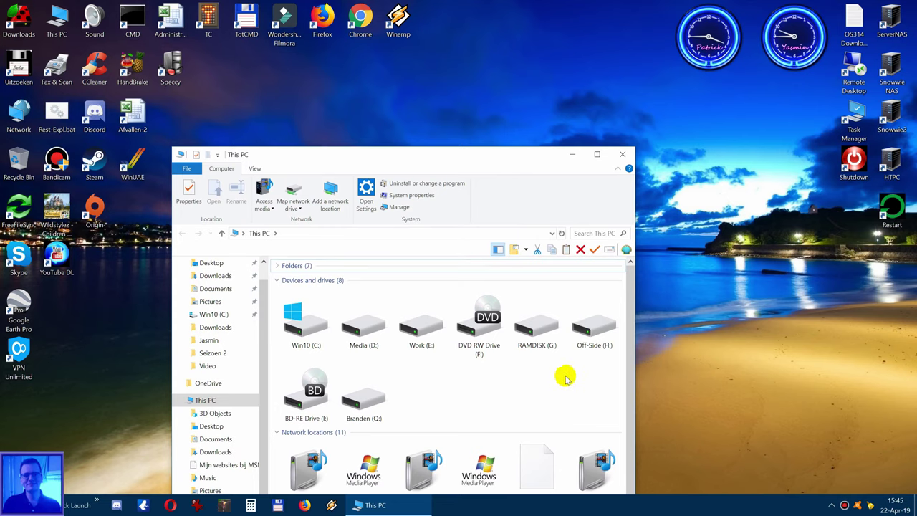
pyautogui.moveTo(429, 165); pyautogui.dragTo(475, 148)
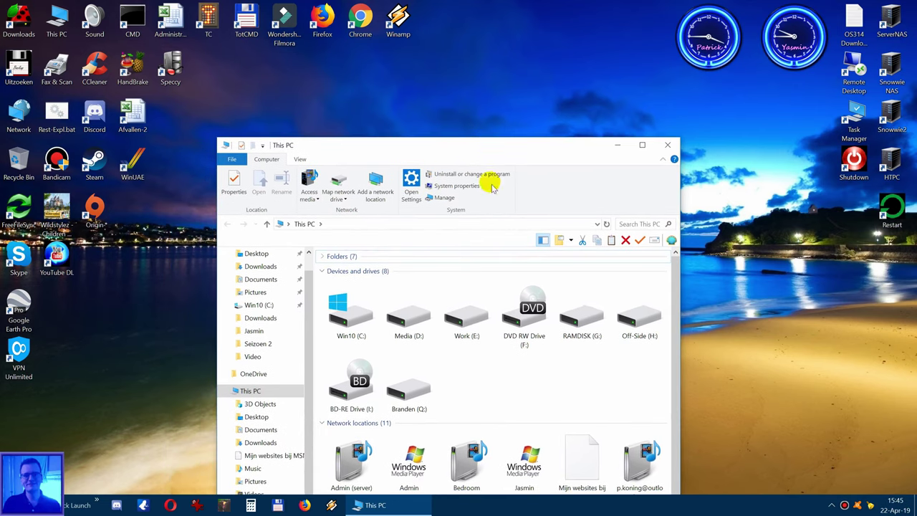